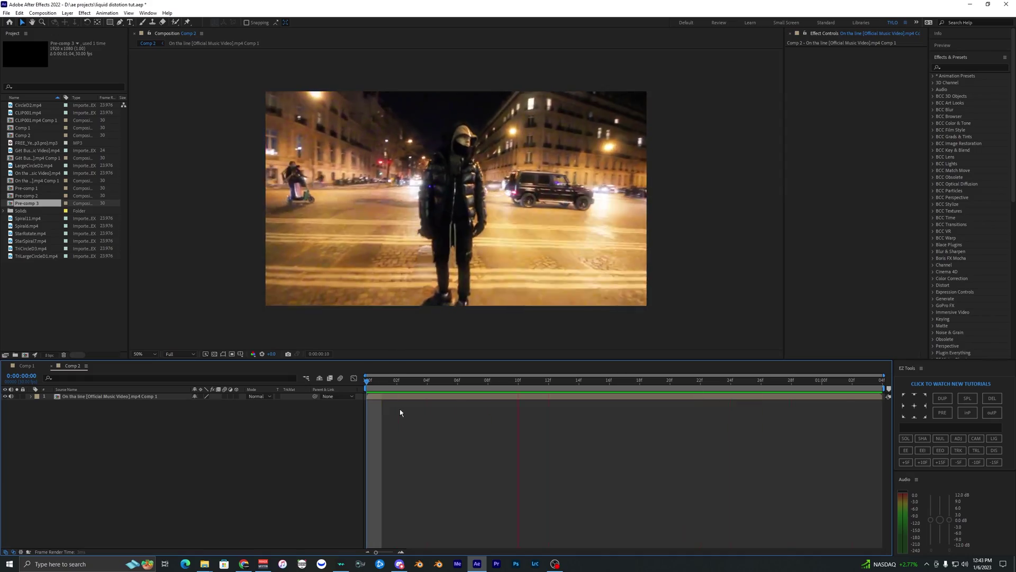
Open the clip layer for editing with the Roto Brush tool and widen its Layer view.
click(393, 397)
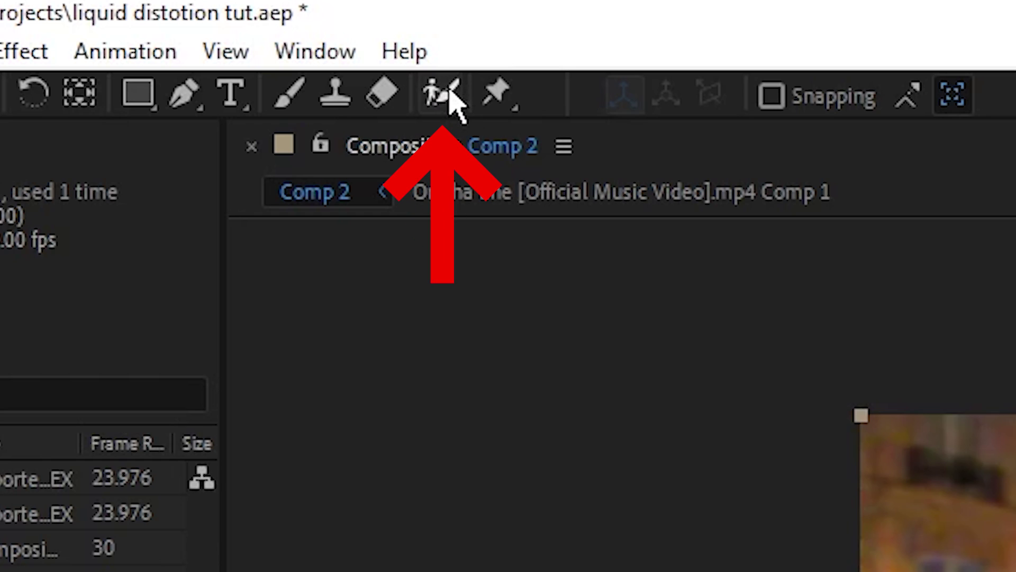
click(449, 91)
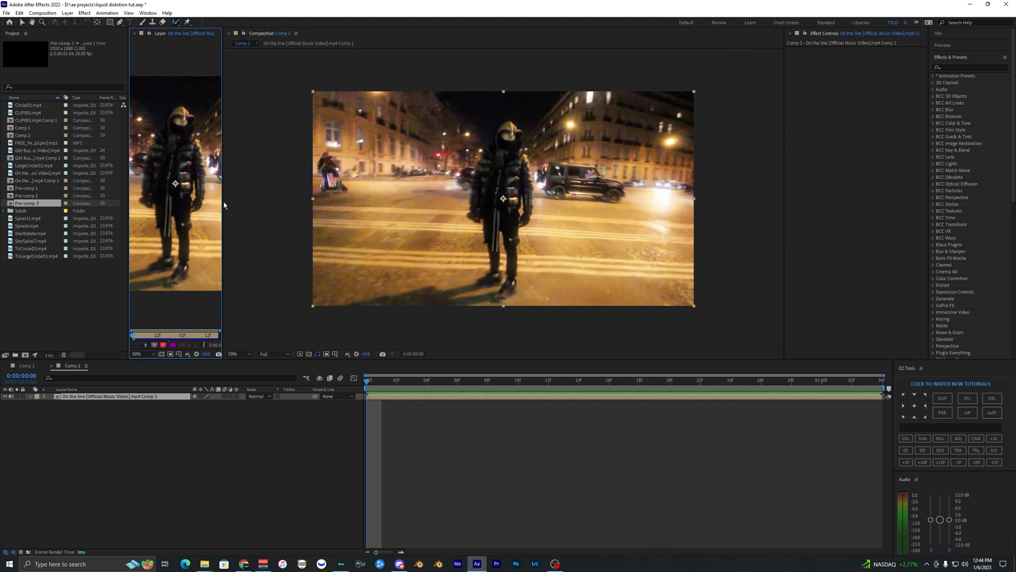
drag(224, 205, 574, 206)
scroll(358, 217, up, 1)
scroll(367, 233, down, 1)
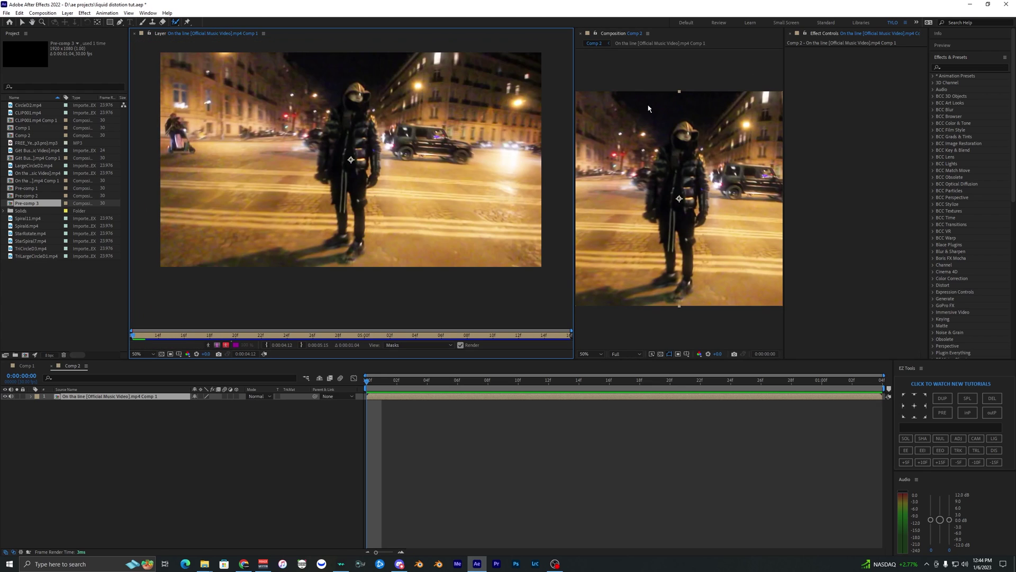
Paint a Roto Brush foreground stroke over the standing man from his hooded head down his body.
scroll(370, 246, up, 3)
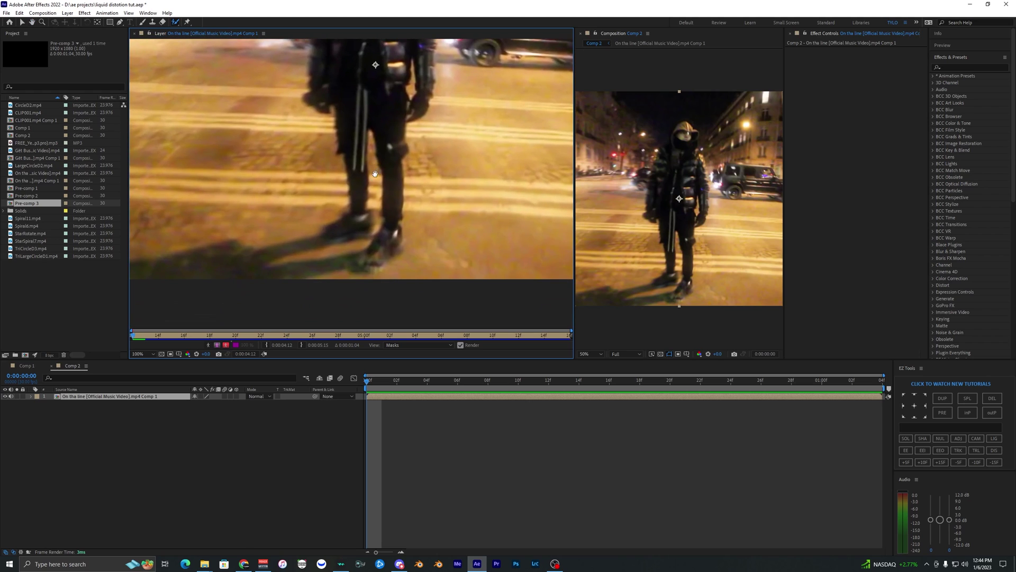
drag(369, 244, 369, 394)
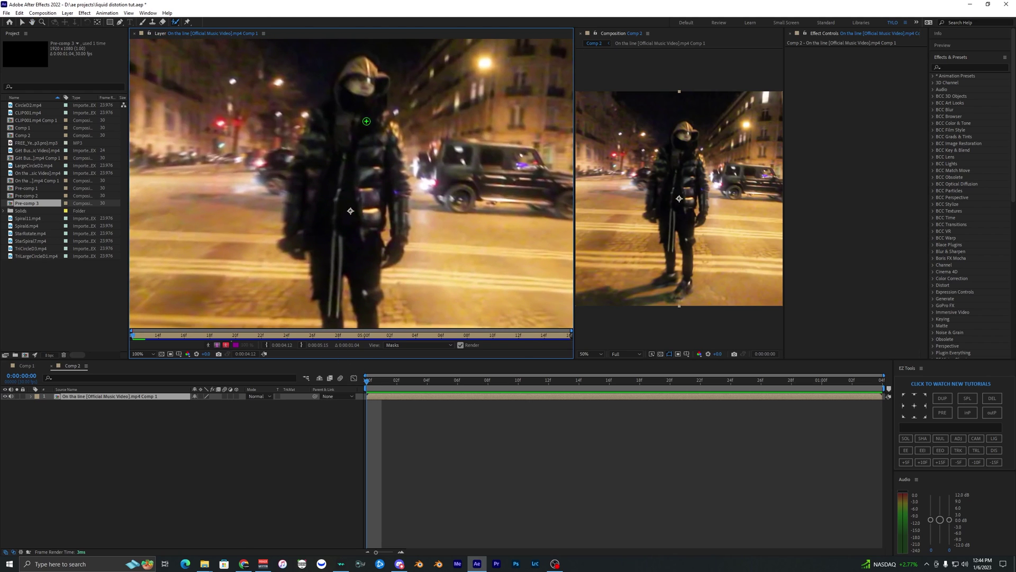
mouse_move(368, 84)
mouse_down()
mouse_move(413, 95)
mouse_move(390, 90)
mouse_move(354, 247)
mouse_up()
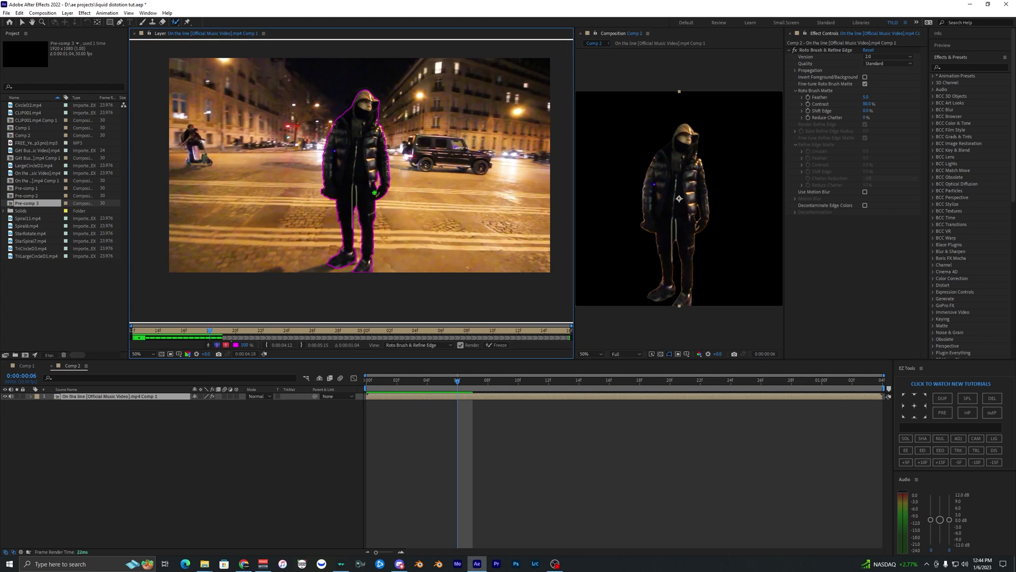
Go back to frame 5 and add the rear edge of the man's hood to the Roto Brush selection.
key(Page_Up)
key(Page_Up)
key(Page_Up)
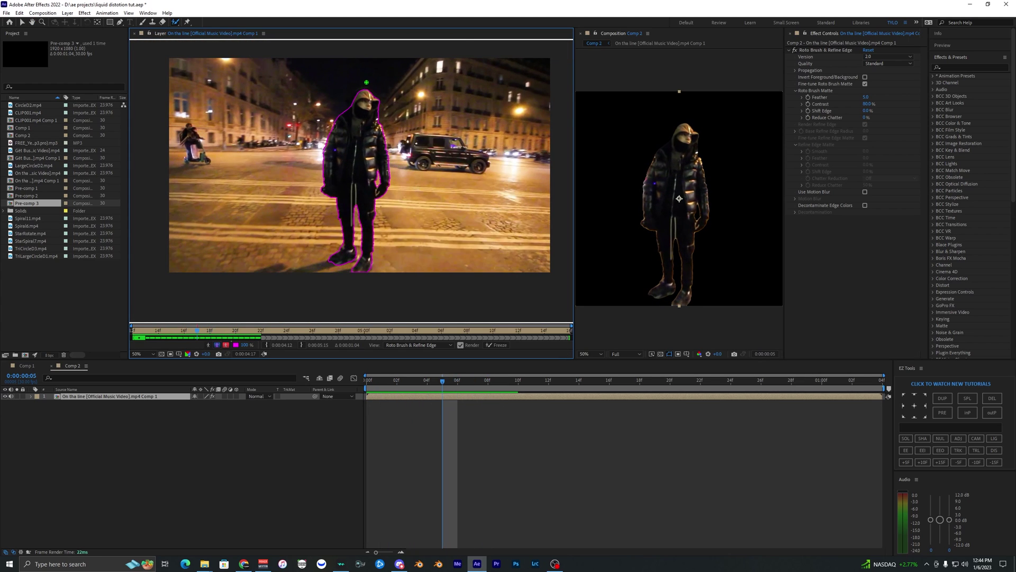
scroll(370, 100, up, 4)
scroll(369, 163, up, 3)
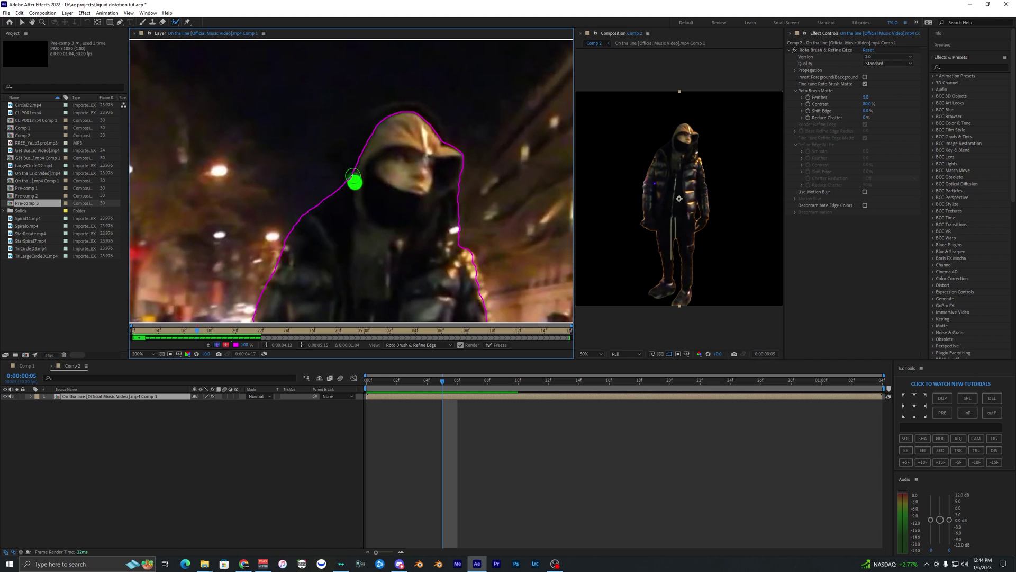
drag(353, 176, 364, 140)
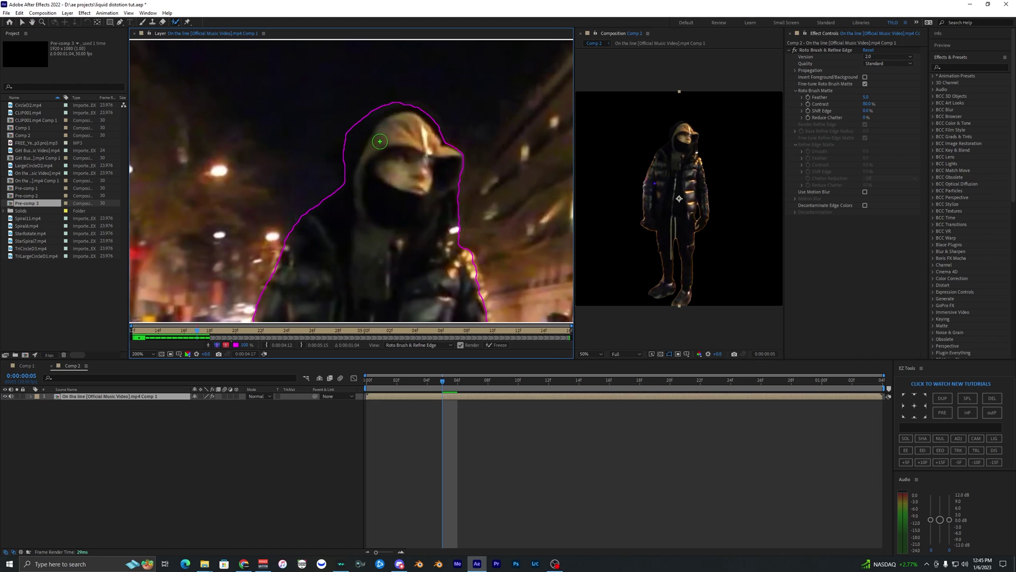
Brush over the top of the hood at frame 1 and return to the first frame to check the outline.
key(Page_Up)
key(Page_Up)
key(Page_Up)
key(Page_Up)
drag(384, 114, 422, 113)
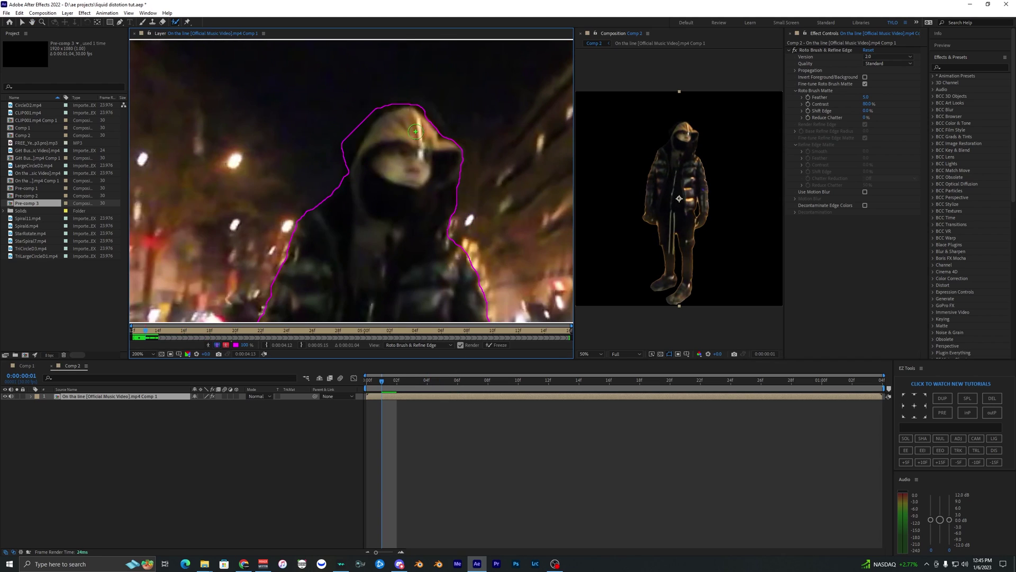
key(Page_Up)
key(Page_Up)
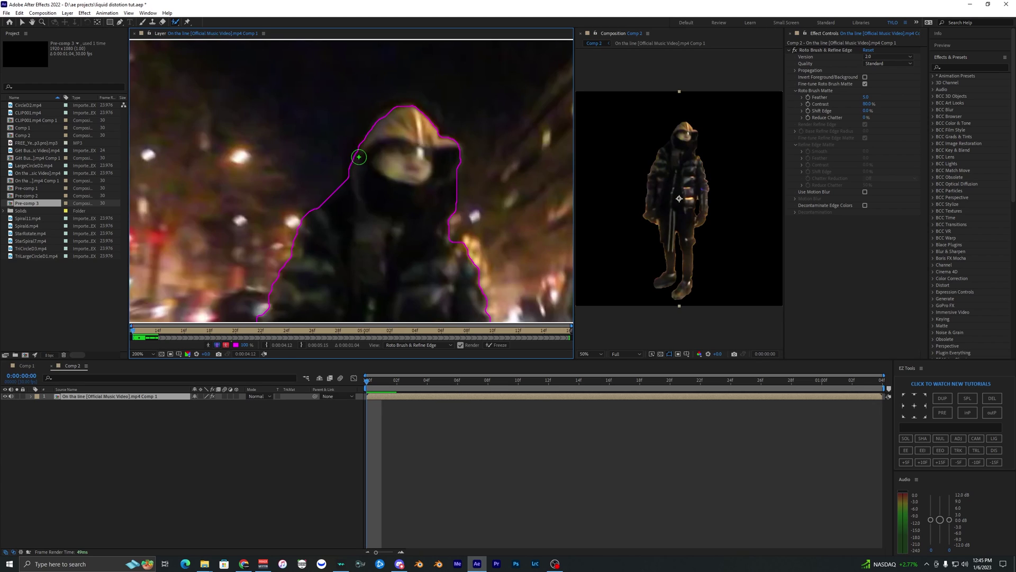
Freeze the Roto Brush propagation, close the Layer view and switch back to the Selection tool.
scroll(356, 164, down, 5)
drag(385, 379, 624, 381)
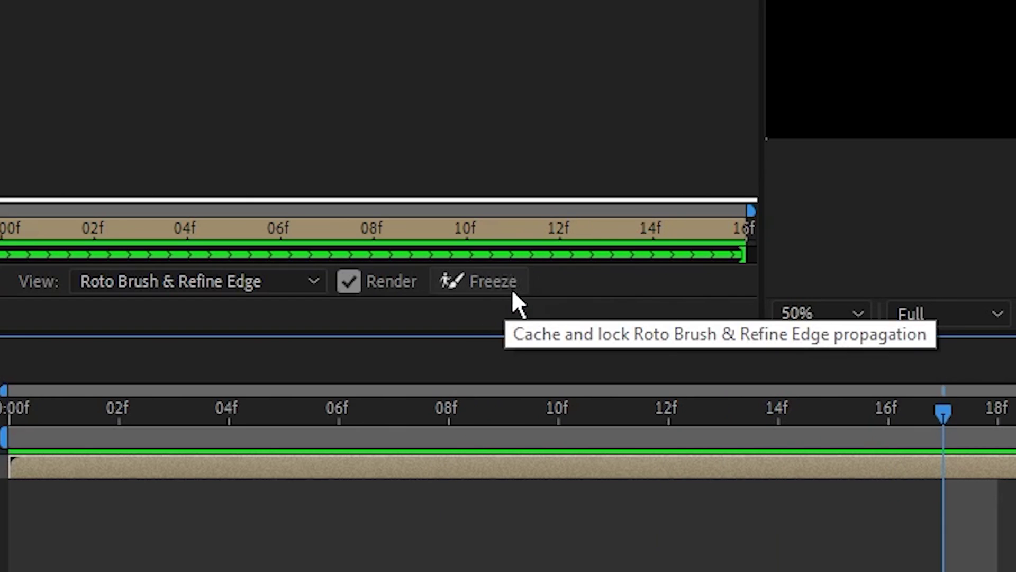
click(501, 345)
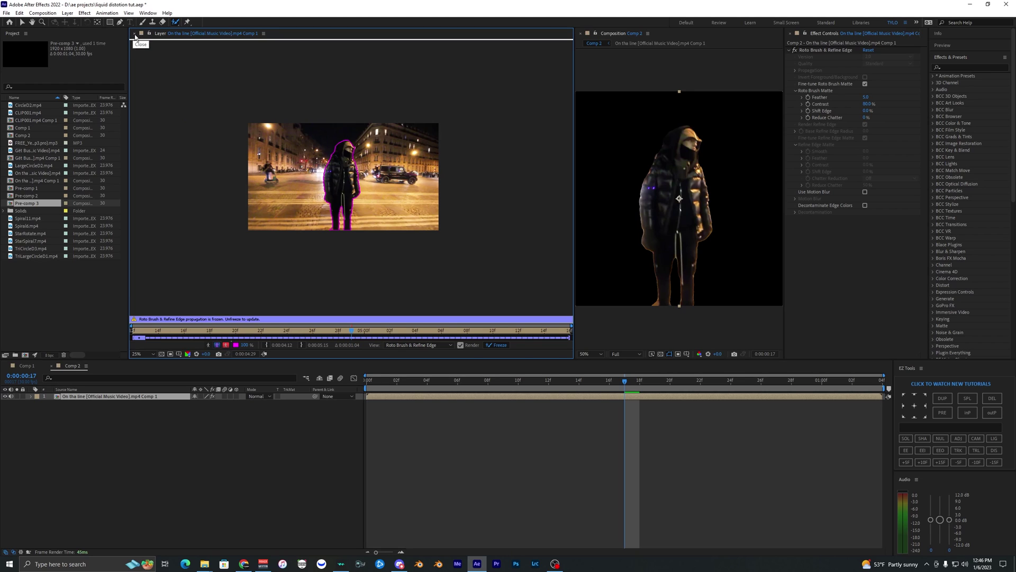
click(134, 36)
click(21, 23)
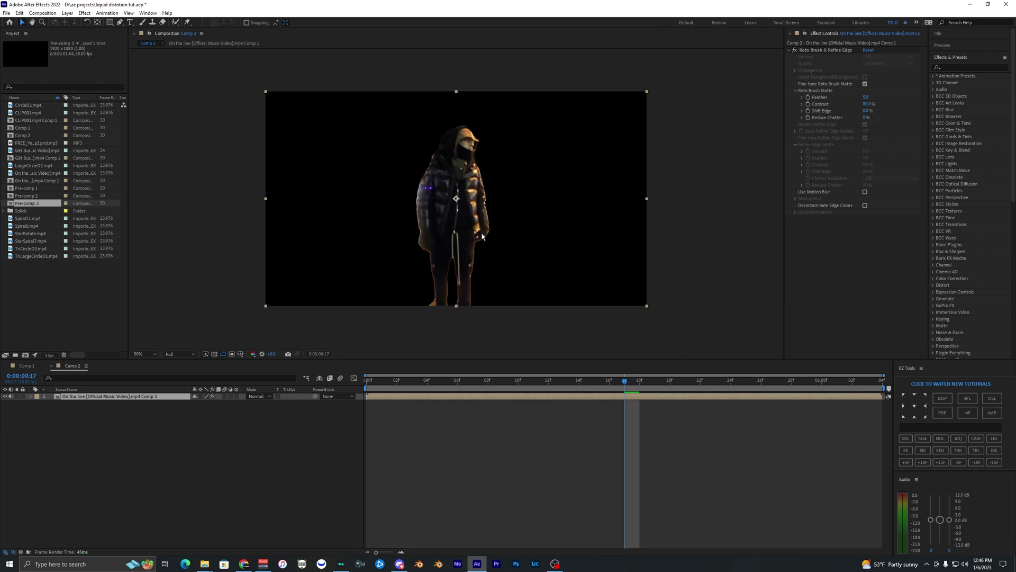
Duplicate the rotoscoped clip layer twice to get three stacked copies.
click(463, 420)
click(440, 396)
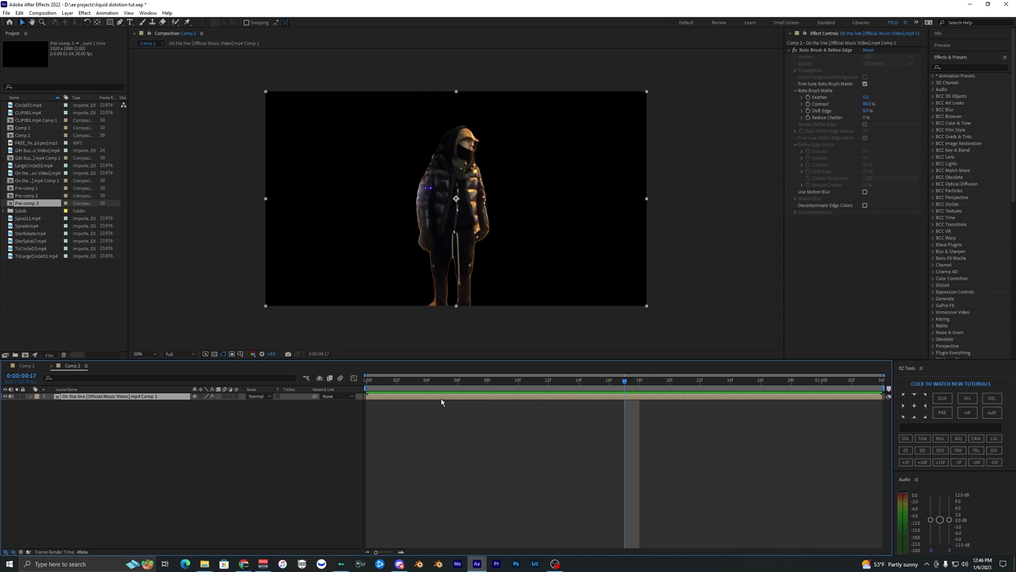
key(ctrl+d)
key(ctrl+d)
Delete the Roto Brush & Refine Edge effect from the middle and bottom copies of the clip.
click(439, 402)
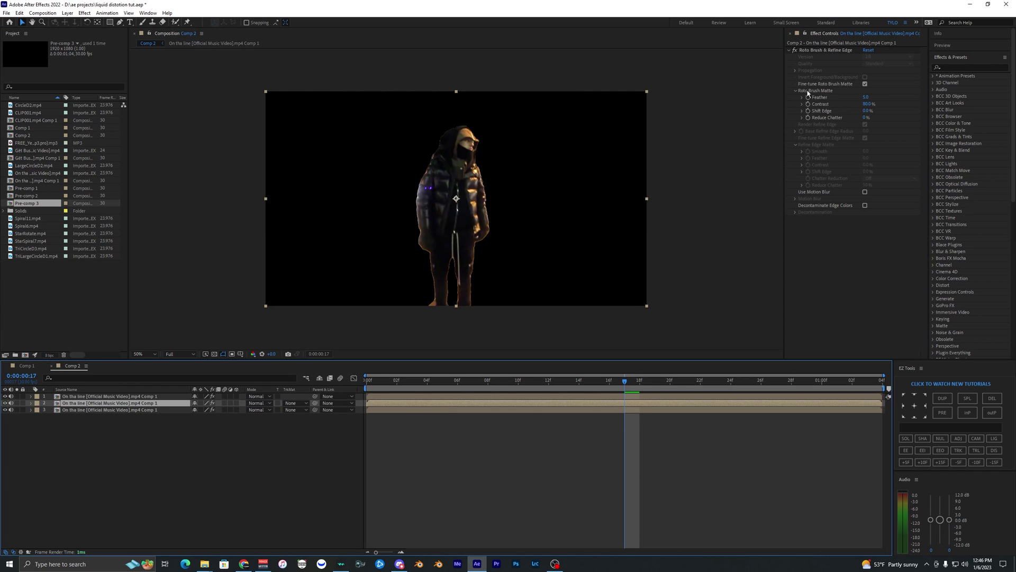
click(816, 51)
key(Delete)
click(617, 410)
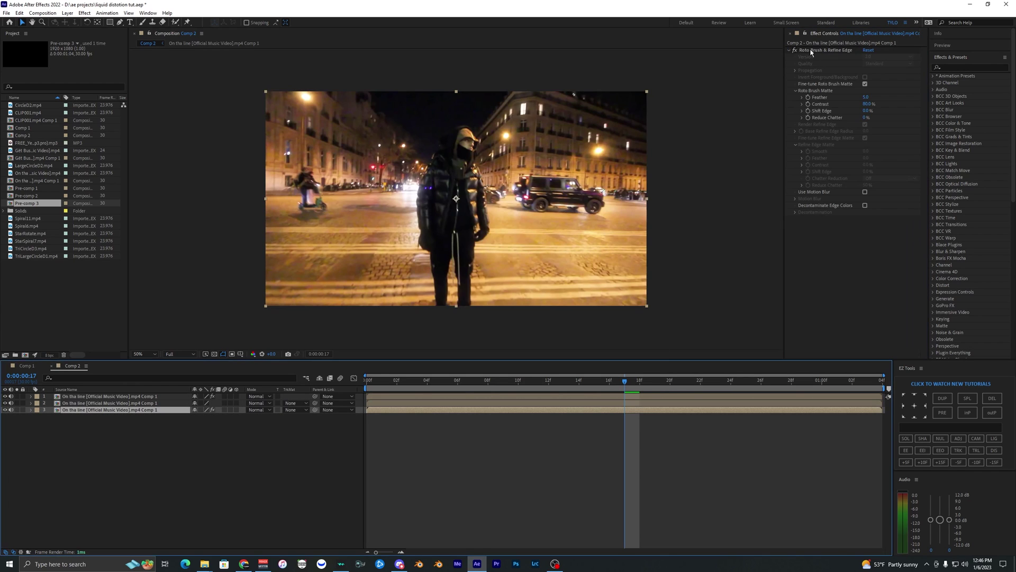
click(810, 50)
key(Delete)
Return to the start of the composition and open the Circles folder of the Liquid Distortion FX pack in File Explorer.
click(596, 396)
drag(466, 385, 363, 392)
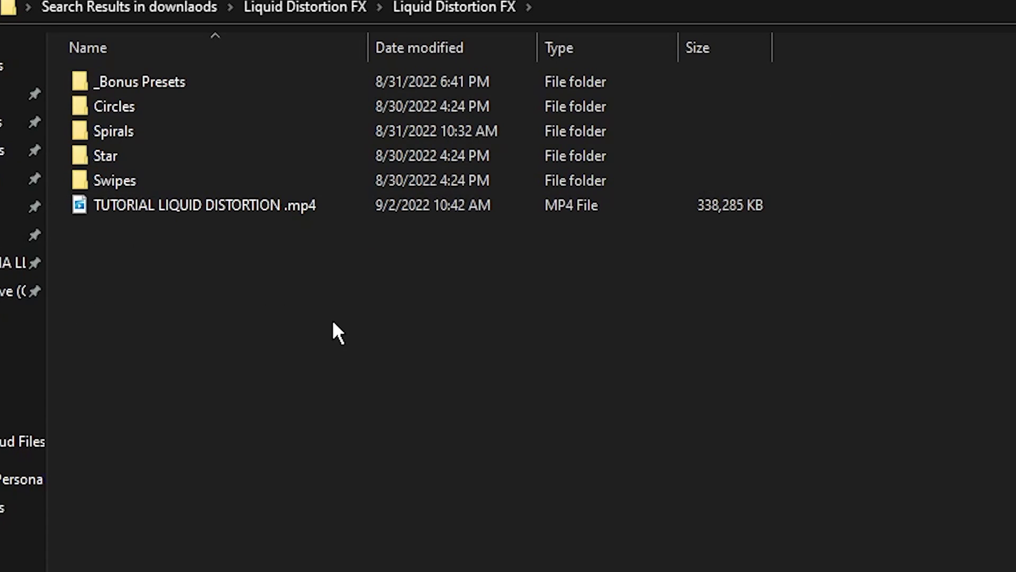
drag(854, 188, 315, 83)
click(337, 330)
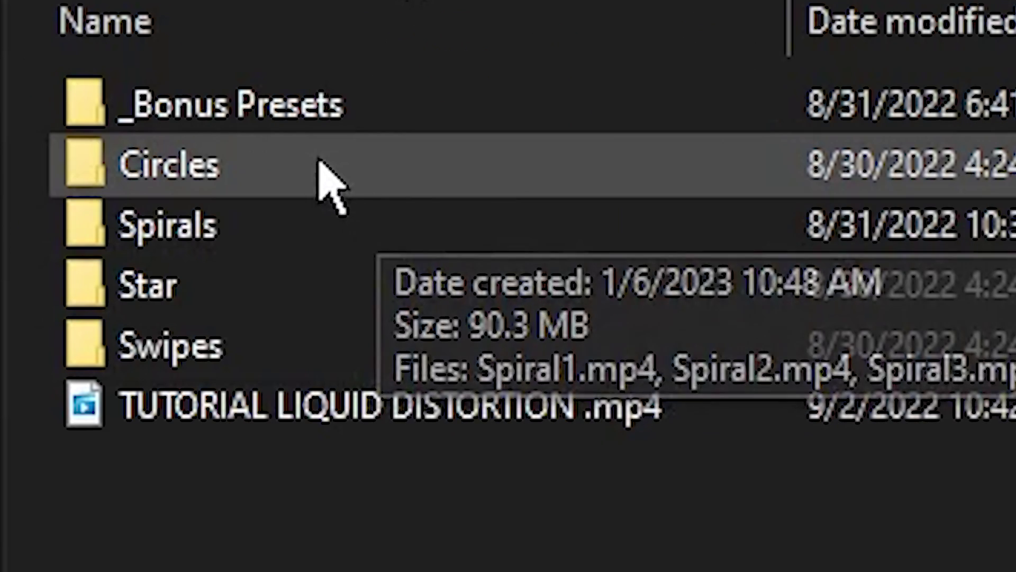
double_click(185, 113)
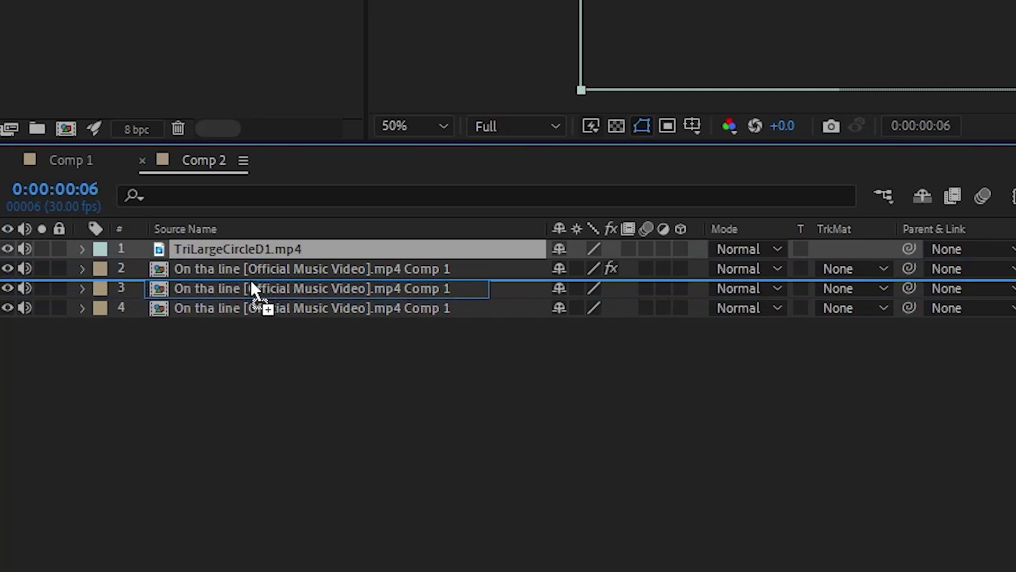
Place TriLargeCircleD1.mp4 directly below the rotoscoped top layer in Comp 2 and hide it.
drag(251, 282, 252, 281)
click(248, 249)
click(248, 288)
click(249, 268)
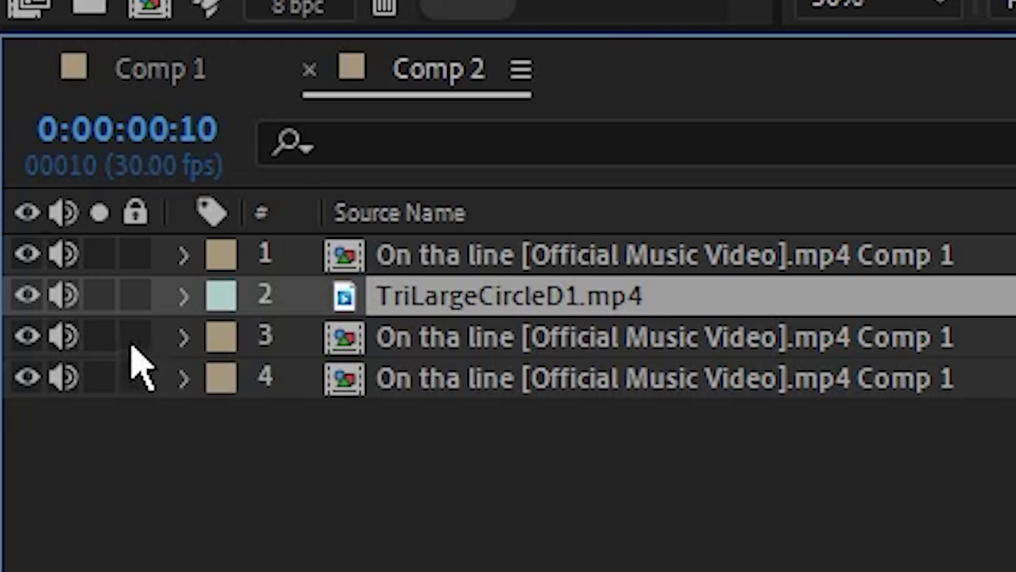
click(24, 292)
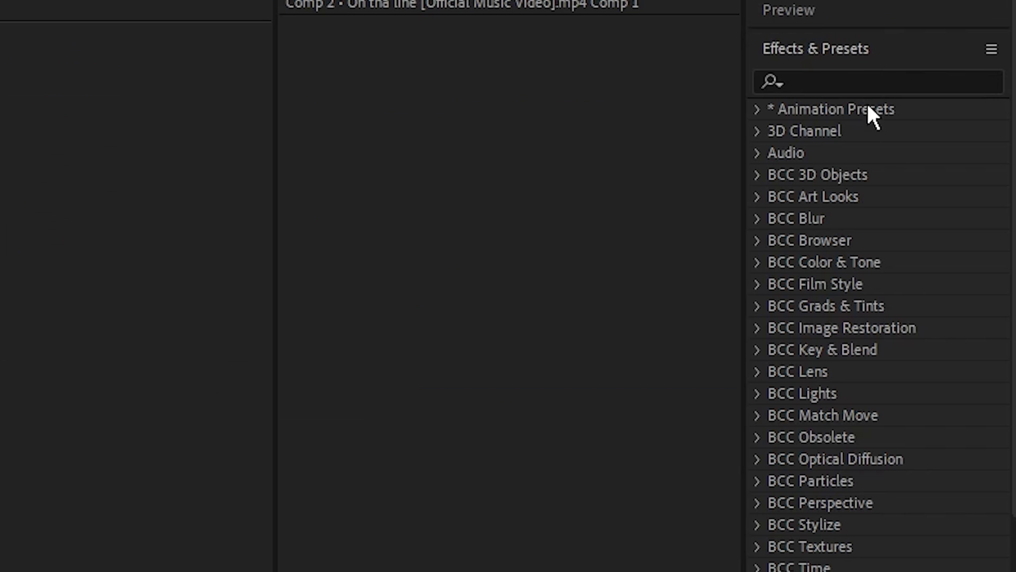
Search the effects for "cc blob" and apply CC Blobbylize to the clip copy in layer 3.
click(958, 66)
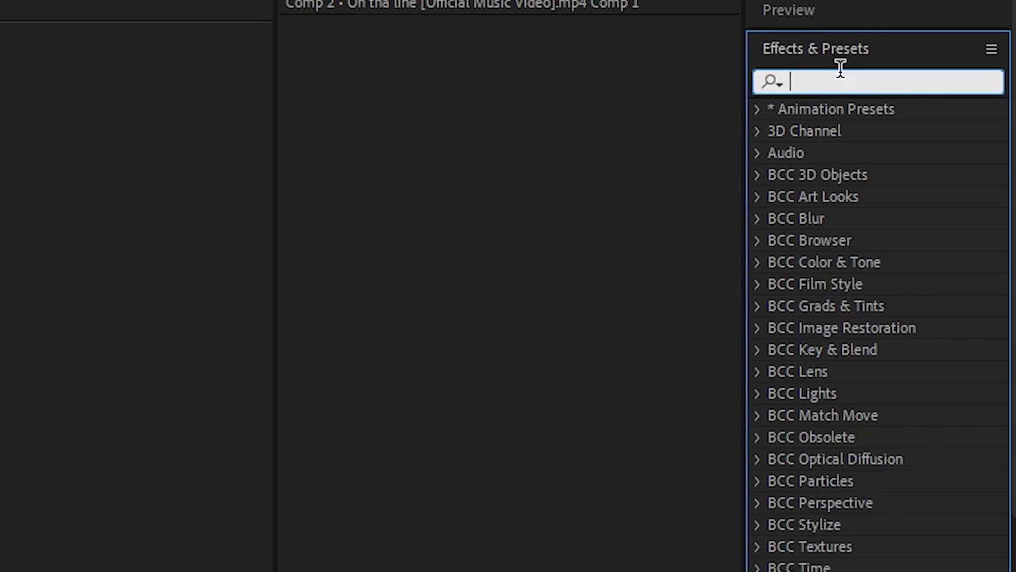
text(cc blo)
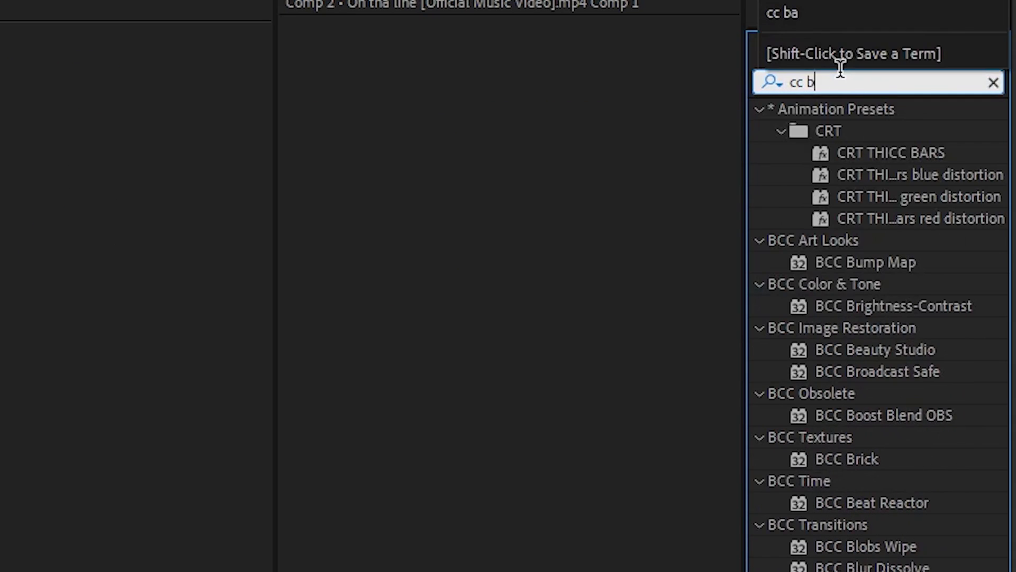
text(b)
drag(878, 177, 290, 127)
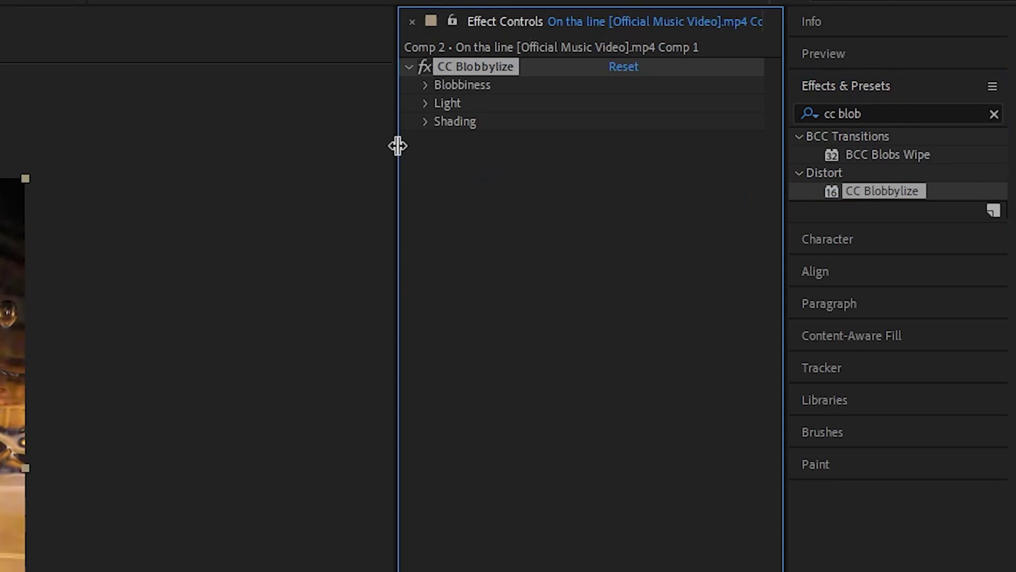
Set CC Blobbylize's Blob Layer under Blobbiness to 2. TriLargeCircleD1.mp4.
click(425, 85)
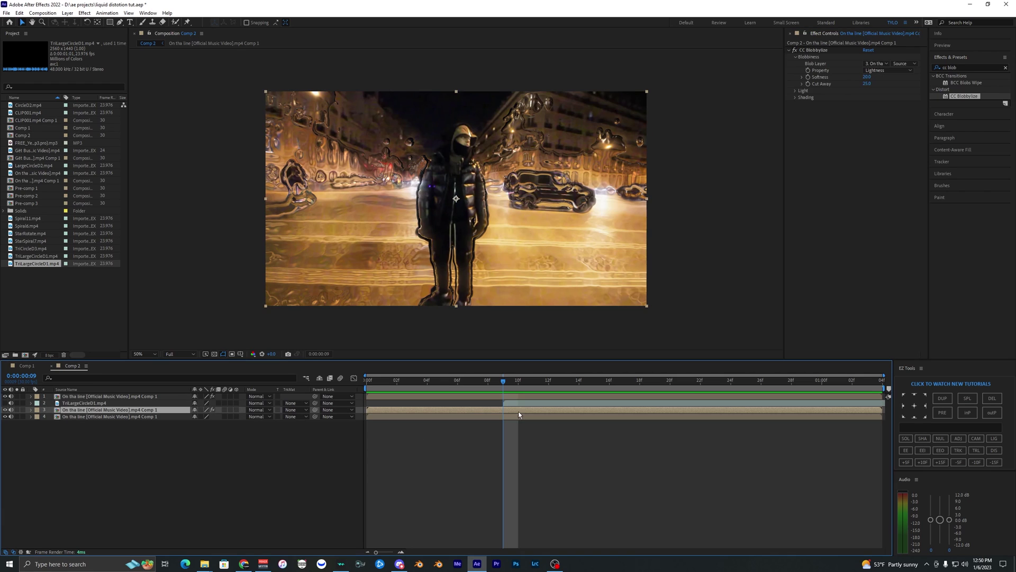
click(519, 405)
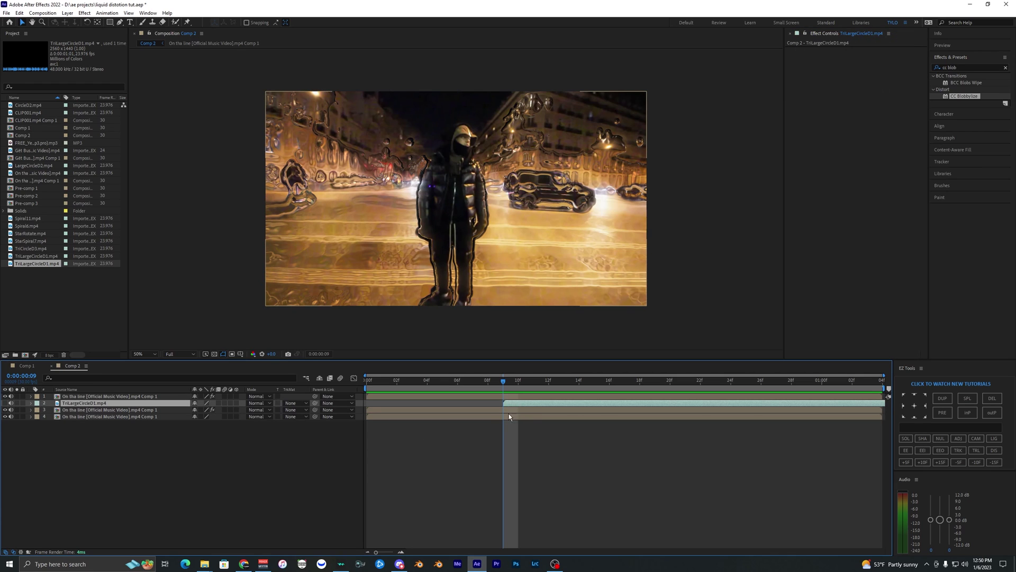
click(518, 411)
click(885, 63)
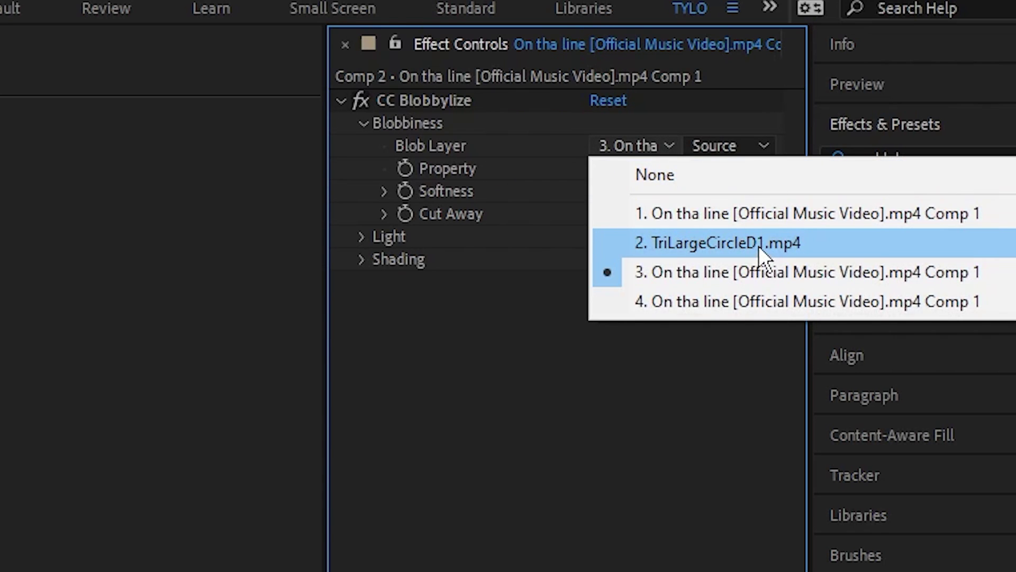
click(758, 245)
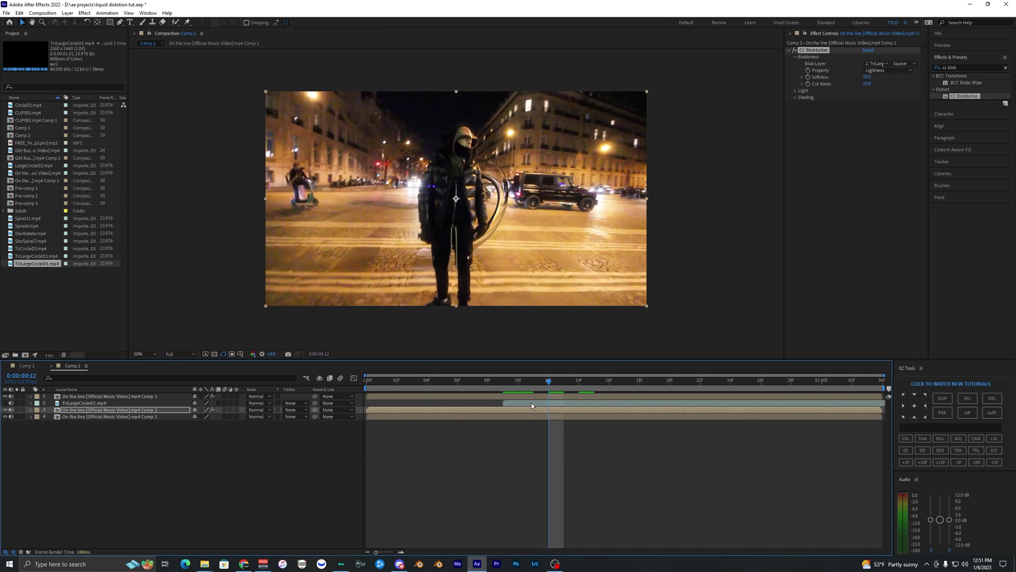
Shift the TriLargeCircleD1.mp4 layer earlier in time so that it starts at frame 4.
drag(532, 404, 442, 382)
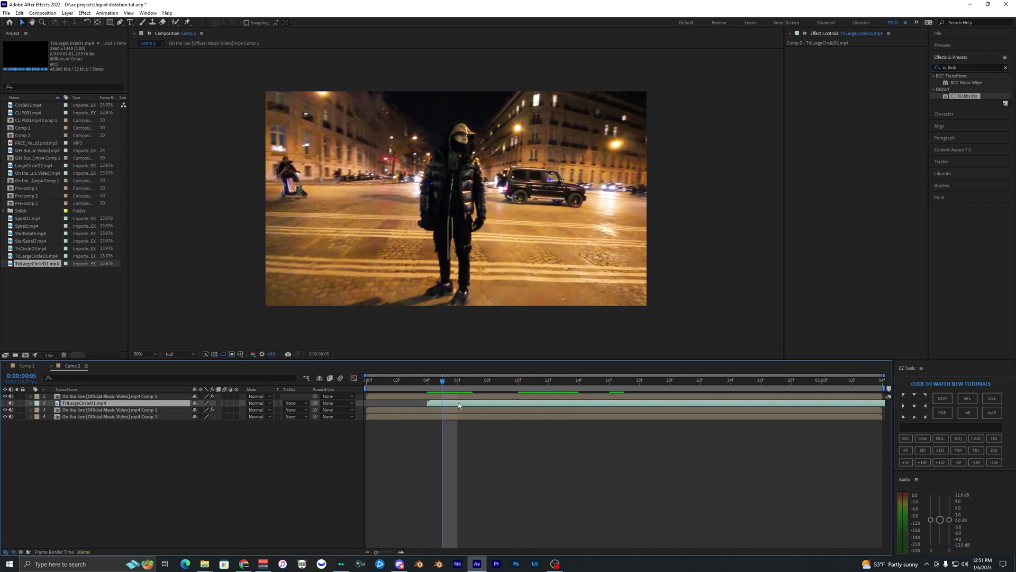
click(444, 412)
click(439, 402)
click(428, 382)
drag(431, 385, 436, 387)
Time-stretch the TriLargeCircleD1.mp4 layer with a Stretch Factor of 70 and preview the distortion effect.
right_click(447, 402)
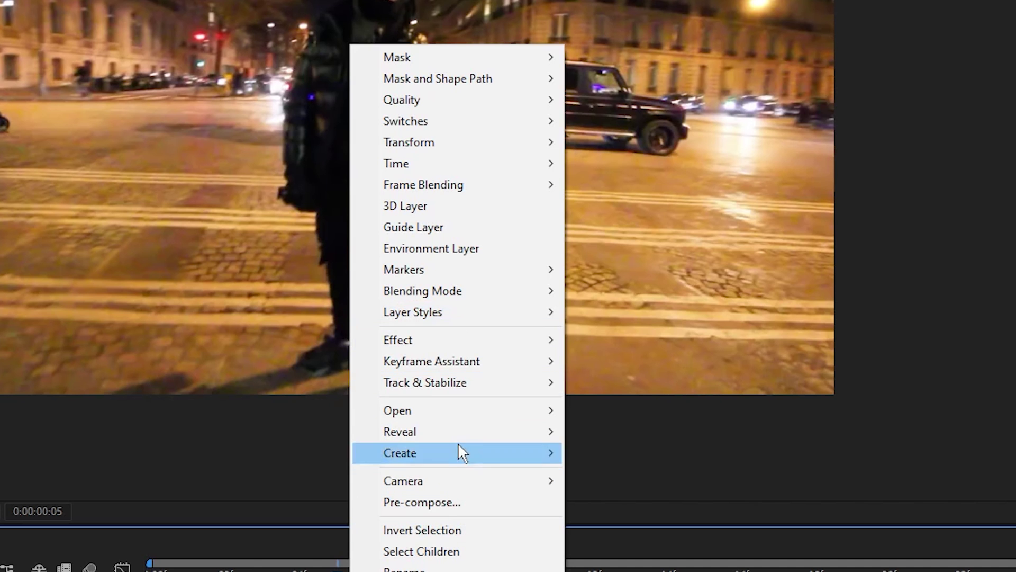
mouse_move(529, 163)
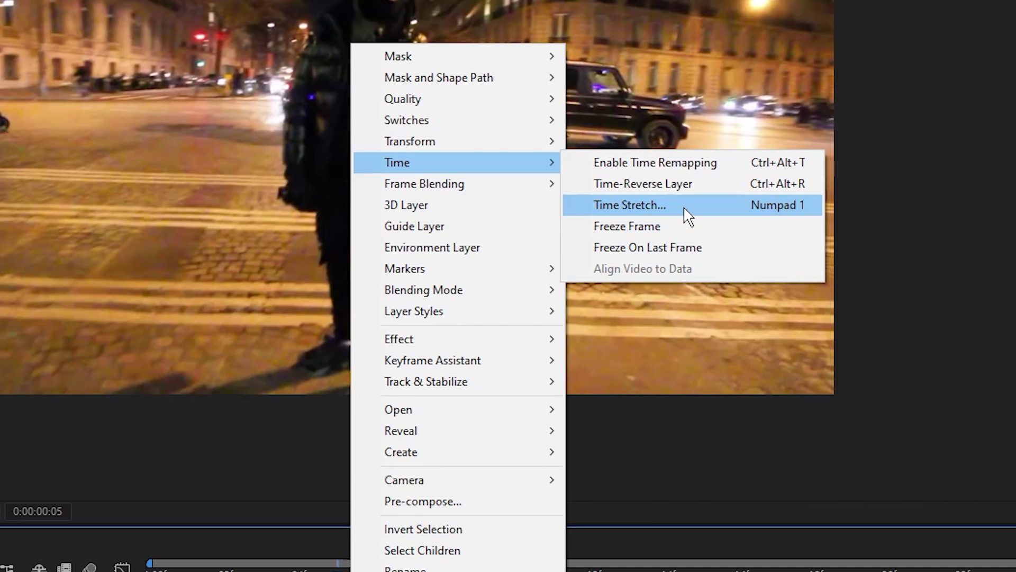
click(687, 211)
text(70)
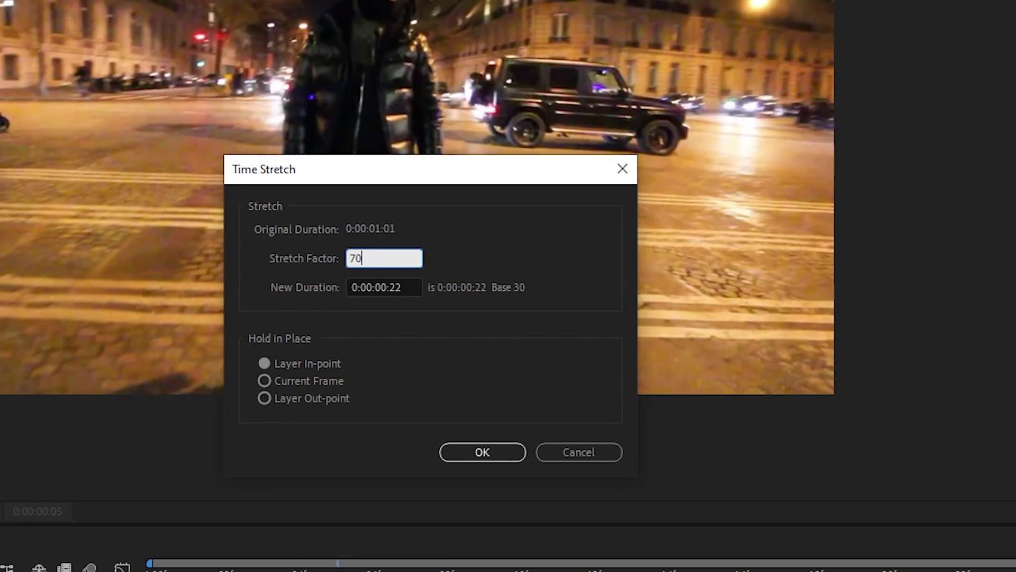
key(Return)
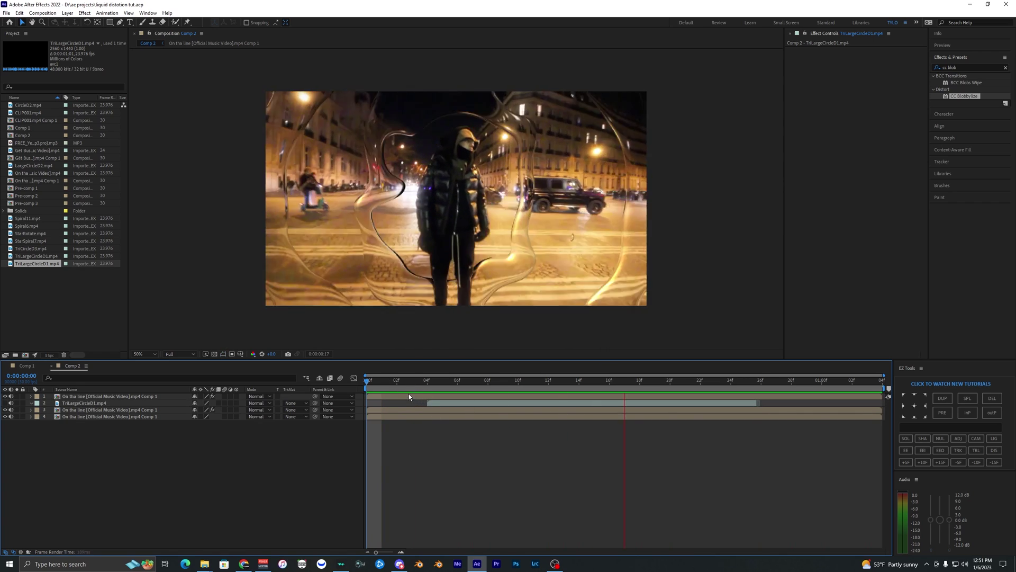
key(space)
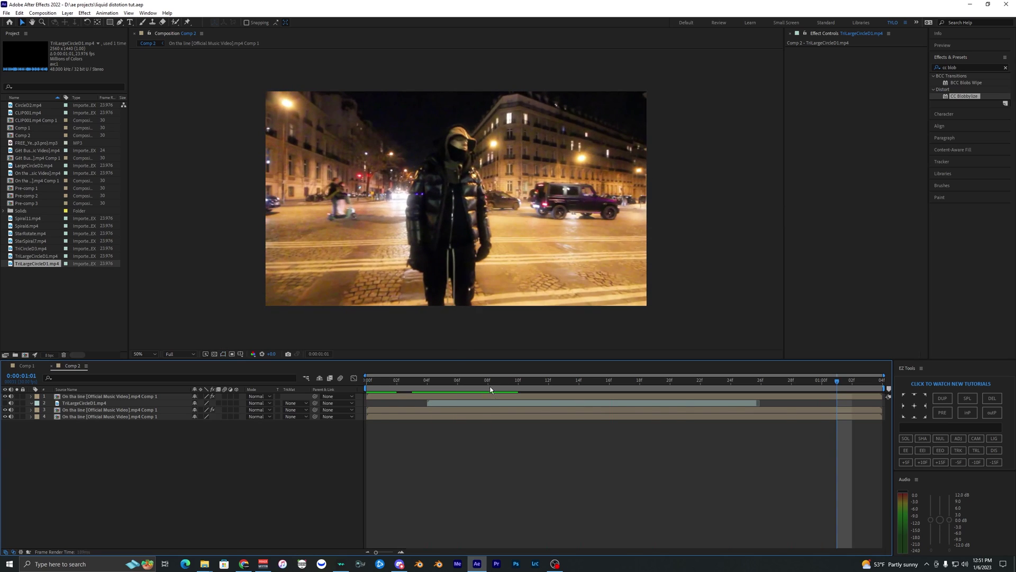
Search the effects for "glow" and apply the Stylize Glow effect to the clip copy in layer 3, viewing the composition at frame 10.
click(458, 381)
click(462, 402)
drag(459, 383, 512, 391)
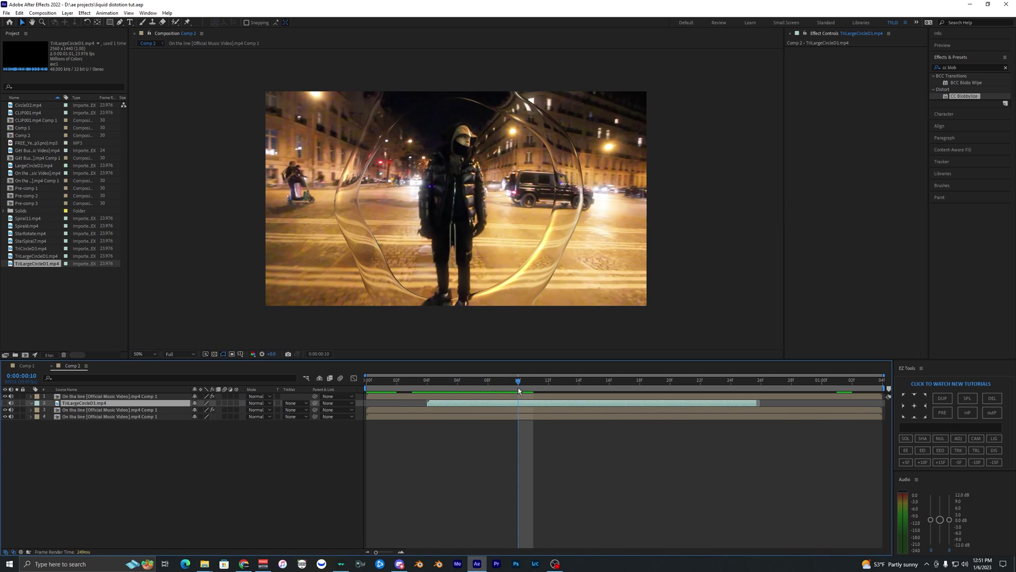
double_click(969, 66)
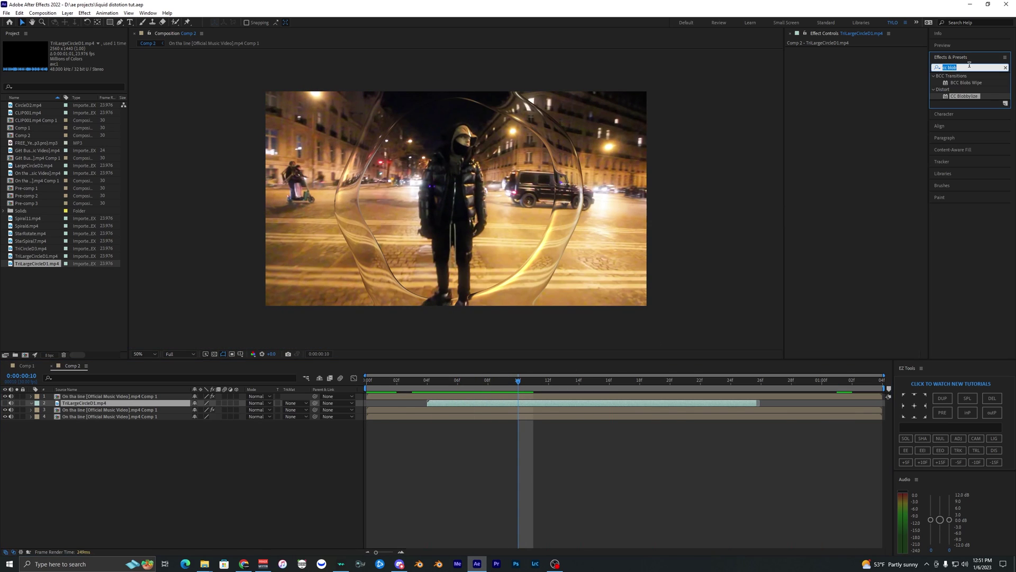
text(glow)
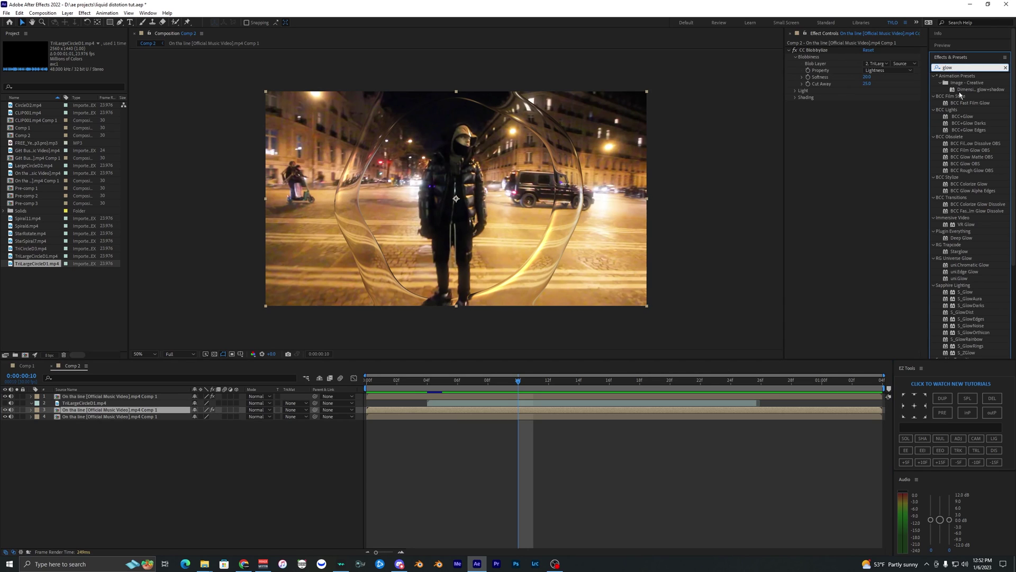
scroll(962, 159, down, 4)
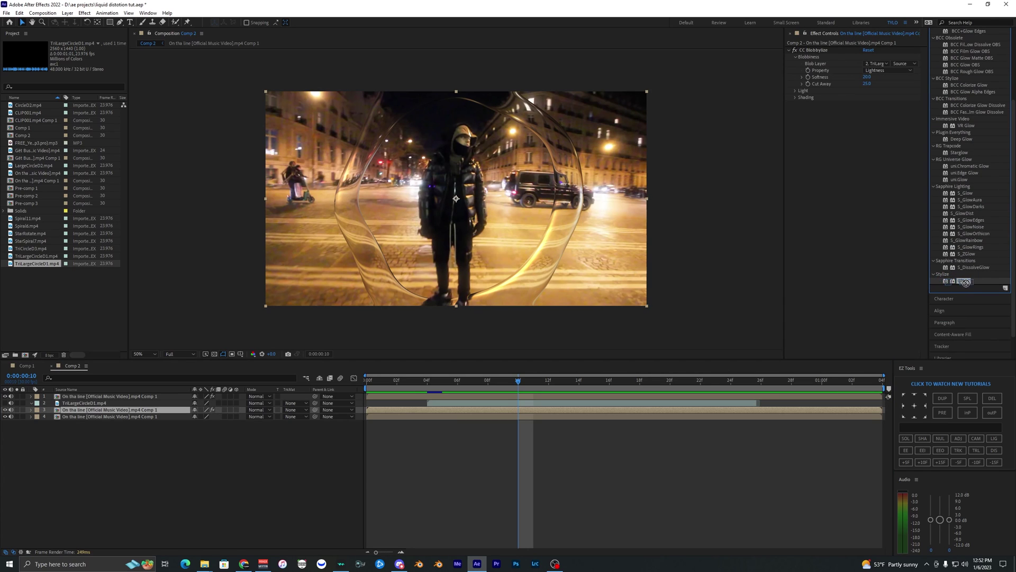
drag(831, 300, 777, 205)
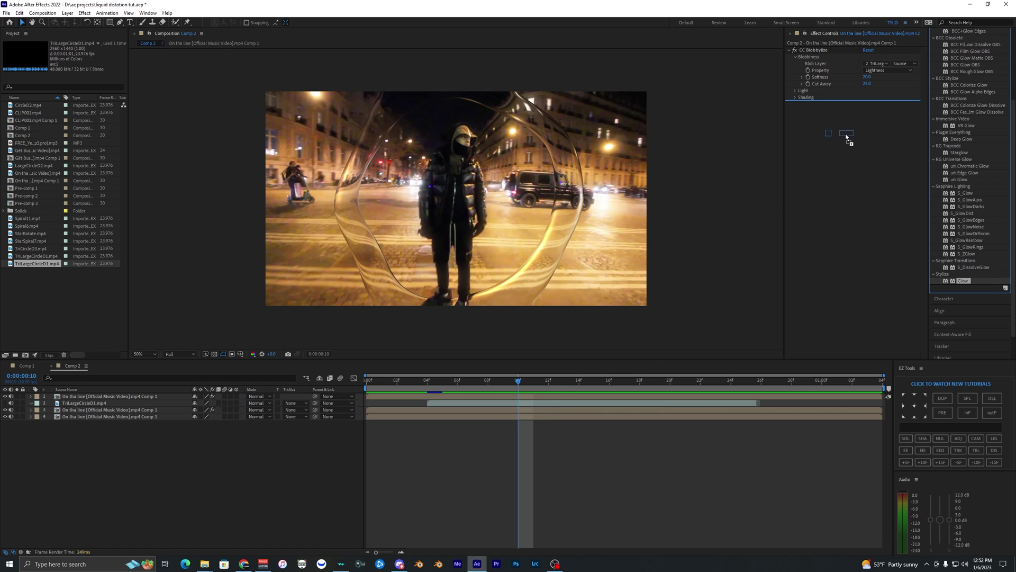
drag(852, 134, 839, 119)
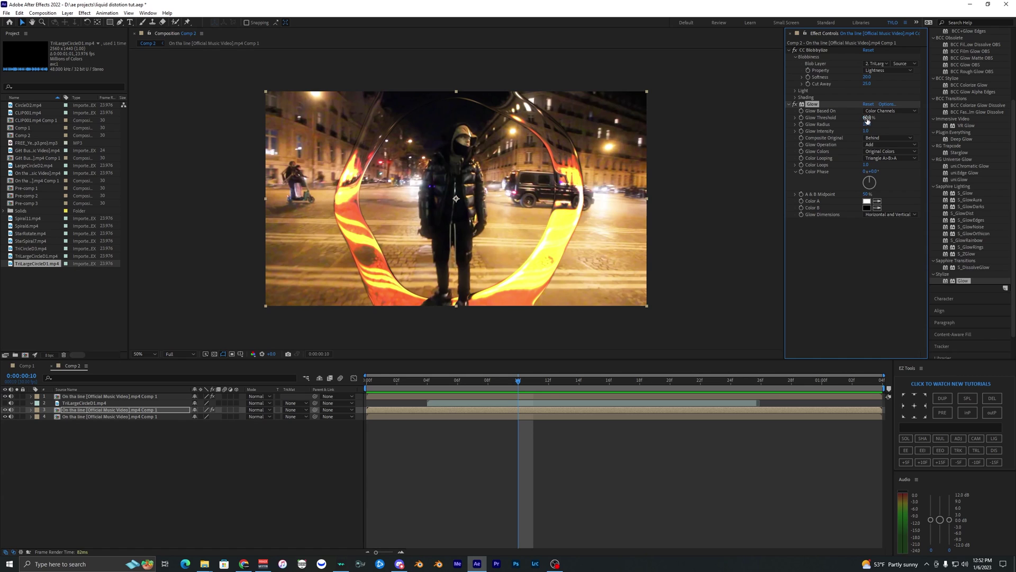
Lower the Glow Threshold to 14.5% and set Glow Colors to A & B Colors.
drag(851, 121, 798, 120)
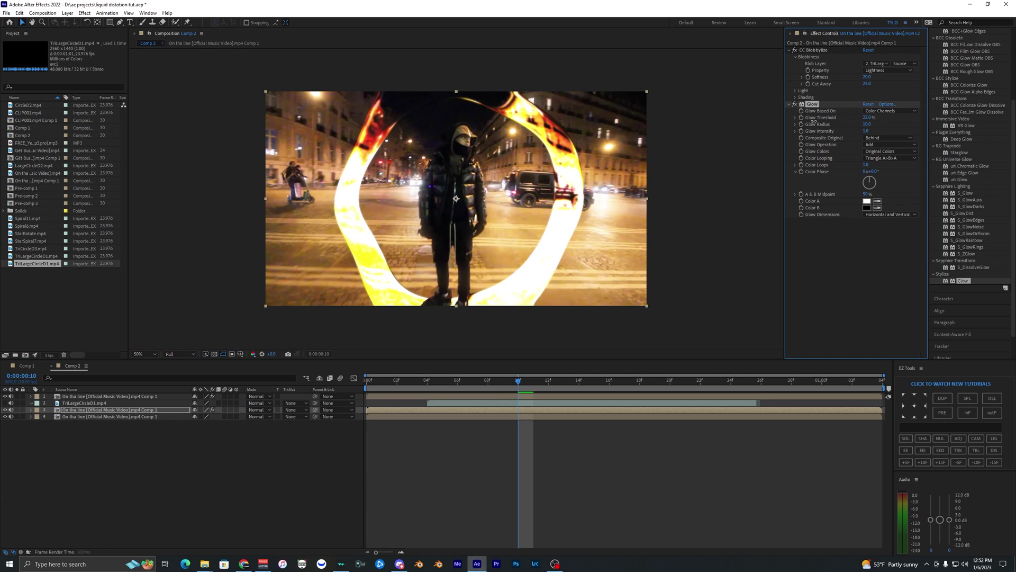
click(771, 260)
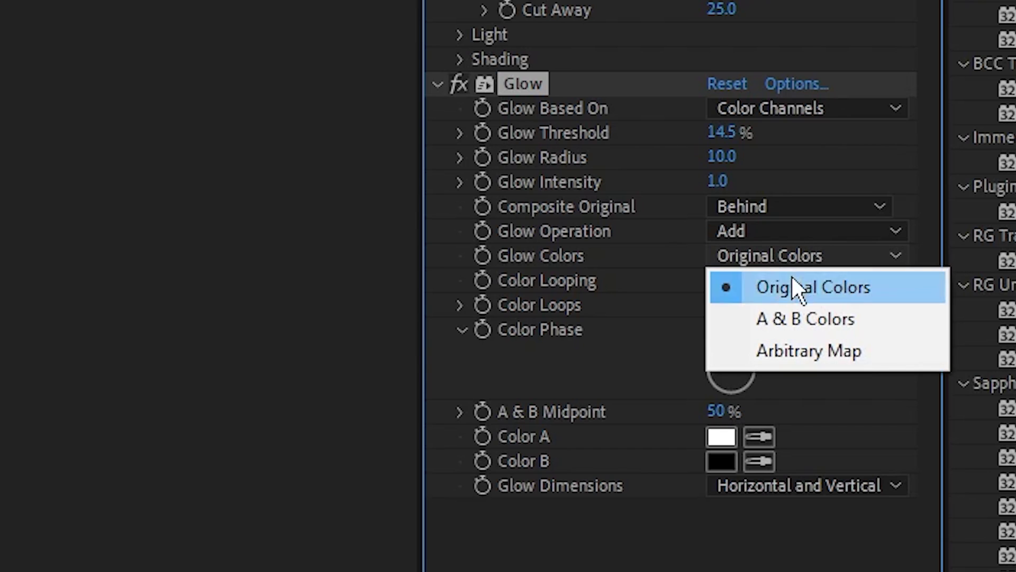
click(815, 319)
Change the glow's Color A to bright cyan and set the Glow Radius to 100.
click(721, 437)
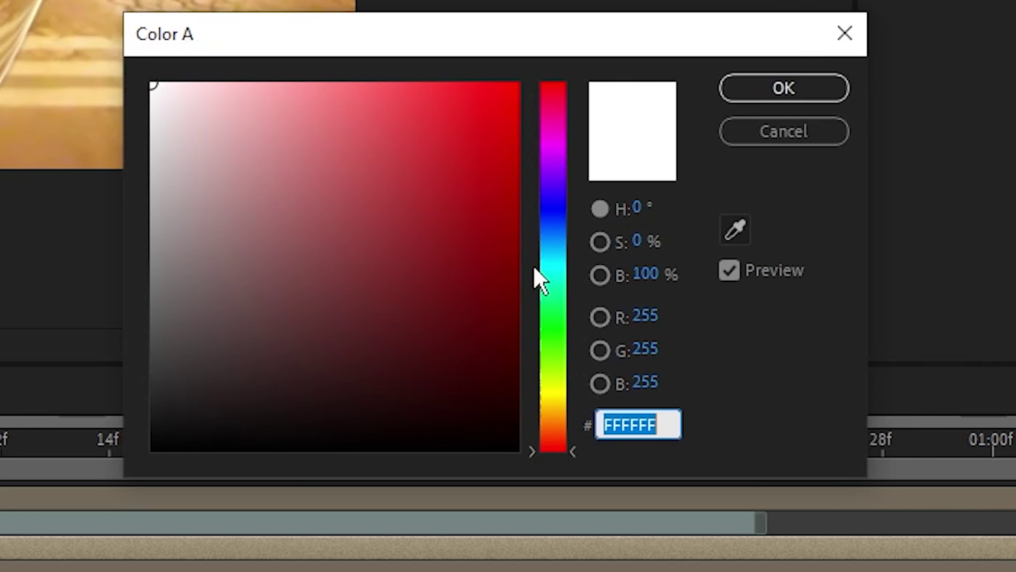
drag(549, 283, 567, 247)
click(471, 152)
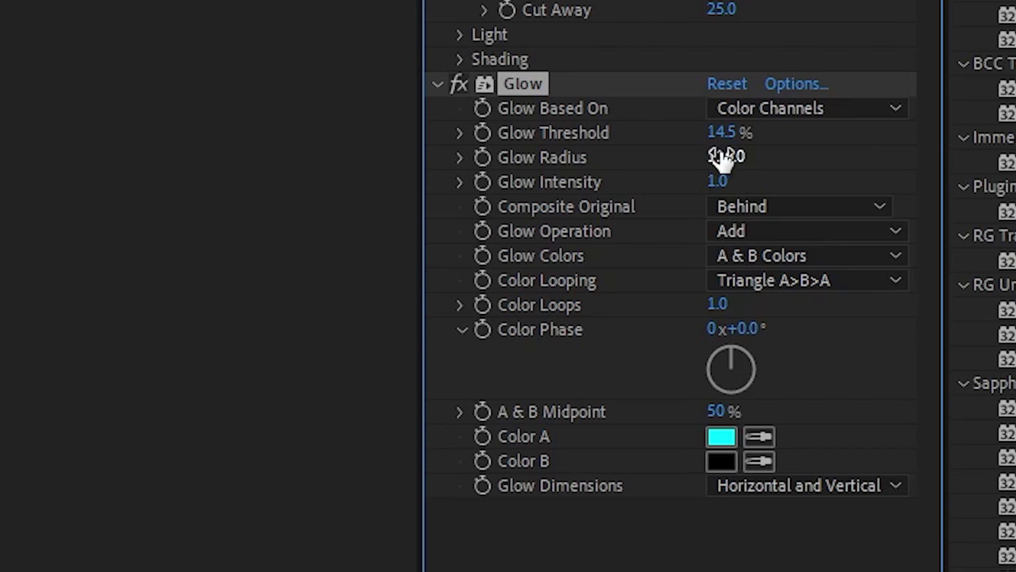
click(724, 157)
key(Return)
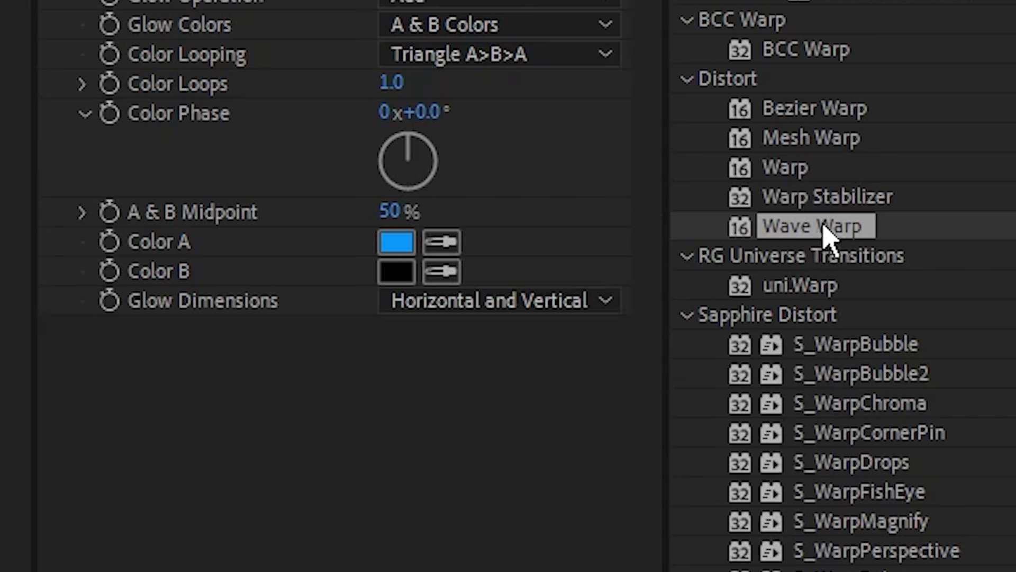
Apply Wave Warp to the clip copy in layer 3 with a Wave Height of 45 and a Wave Width of 200.
double_click(962, 198)
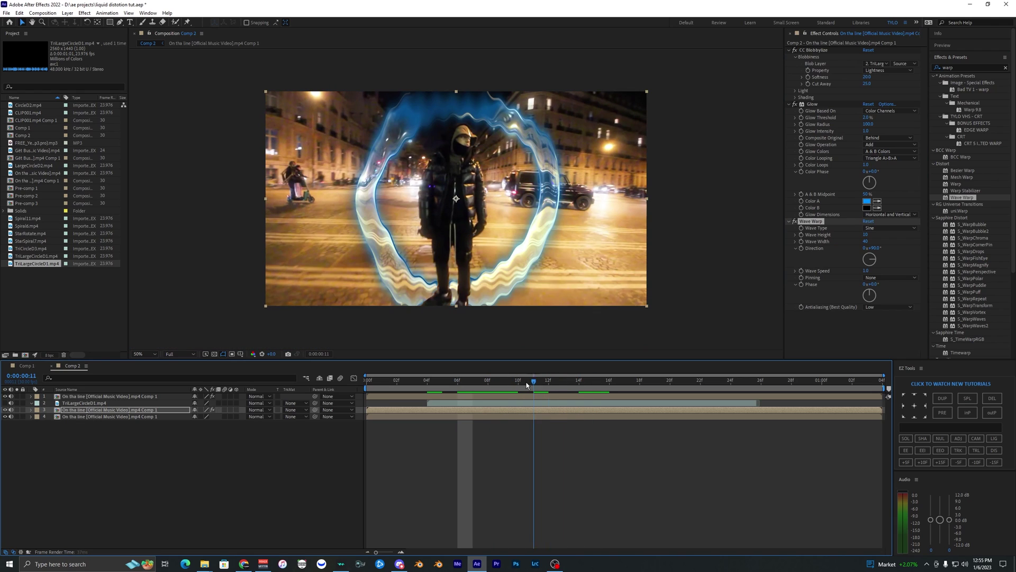
drag(527, 385, 563, 381)
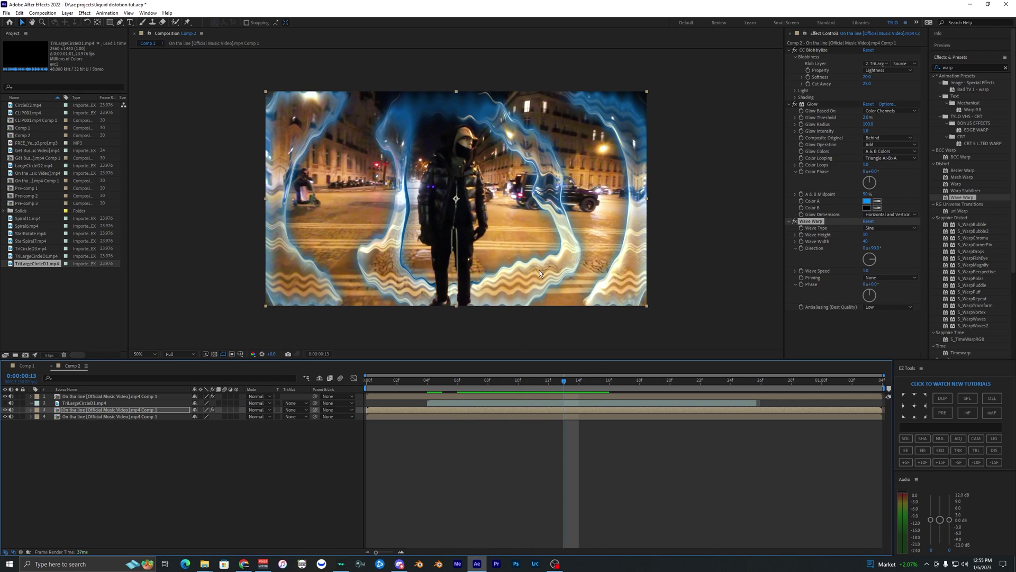
mouse_move(869, 235)
mouse_down()
mouse_move(902, 234)
mouse_move(879, 234)
mouse_up()
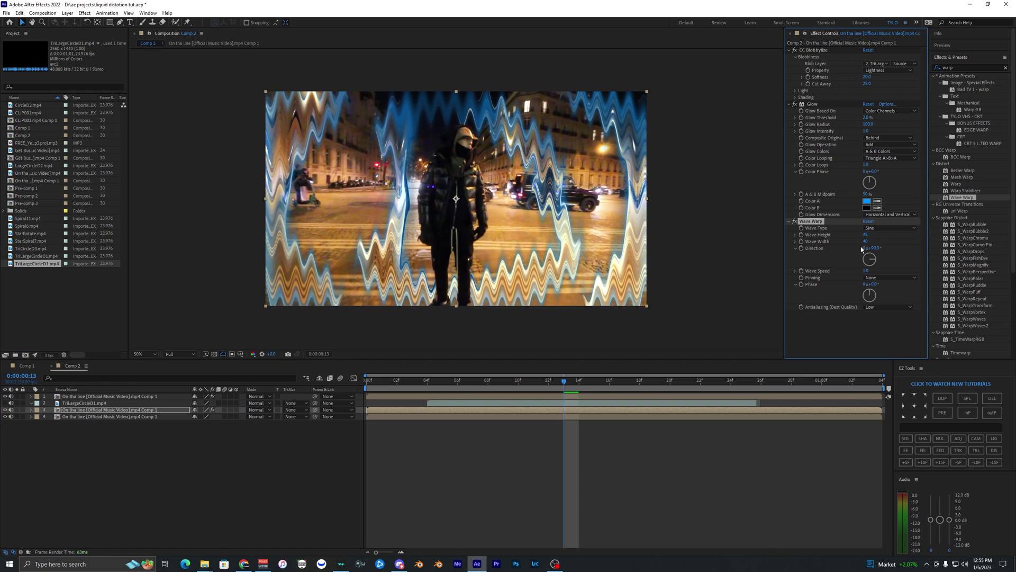
text(200)
key(Return)
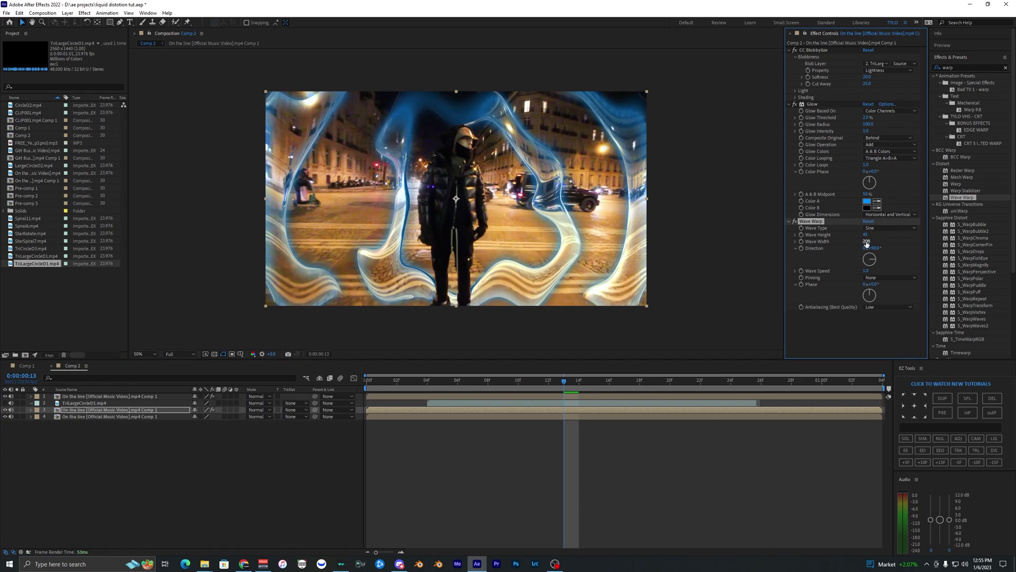
Adjust Wave Warp to a negative Wave Height with a Direction of 139°, and preview the composition.
drag(873, 234, 899, 247)
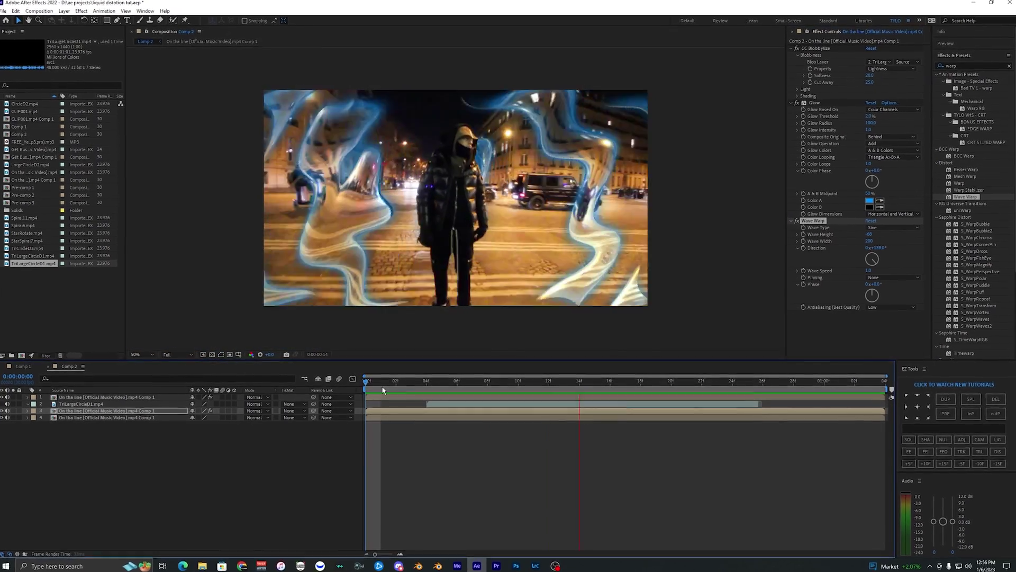
key(space)
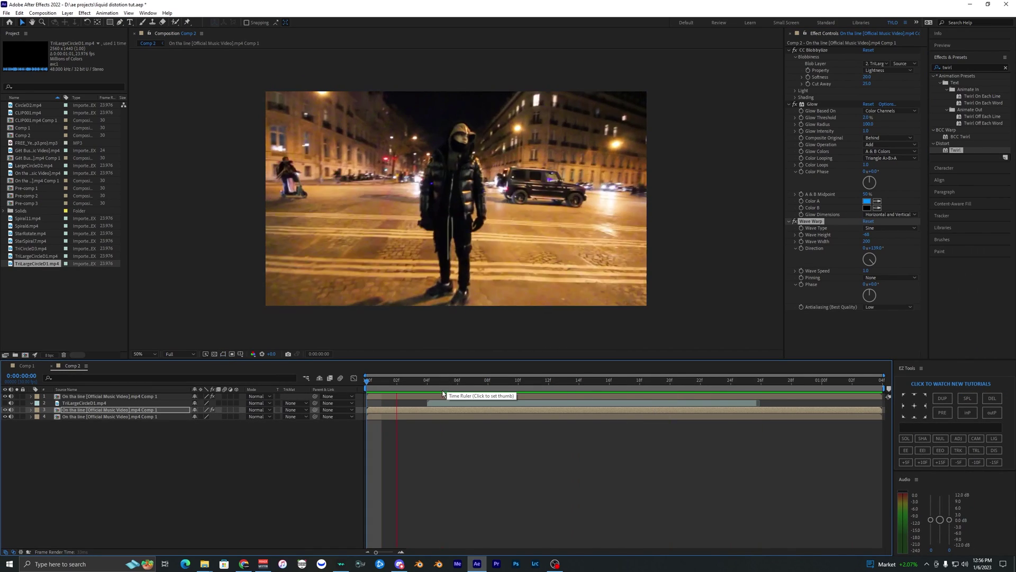
key(space)
Reduce Wave Warp's Wave Width to about 162 and preview the composition from the first frame.
drag(866, 242, 769, 260)
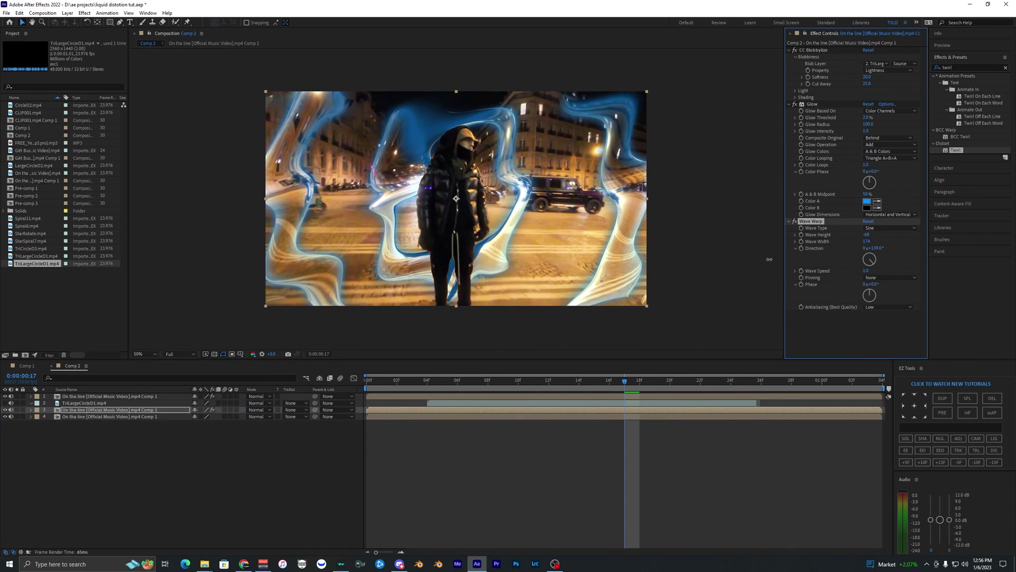
drag(400, 382, 344, 388)
key(space)
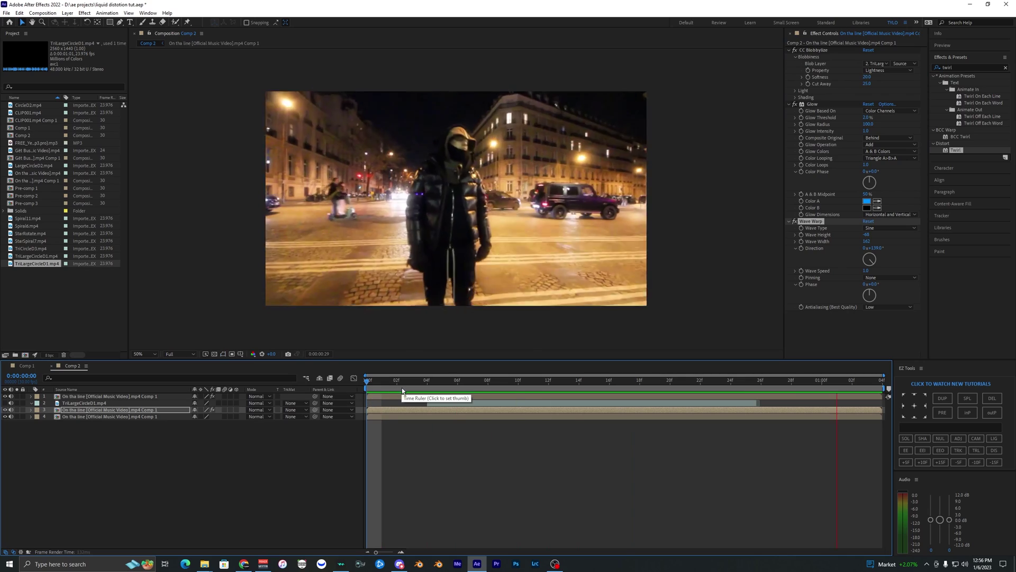
click(416, 423)
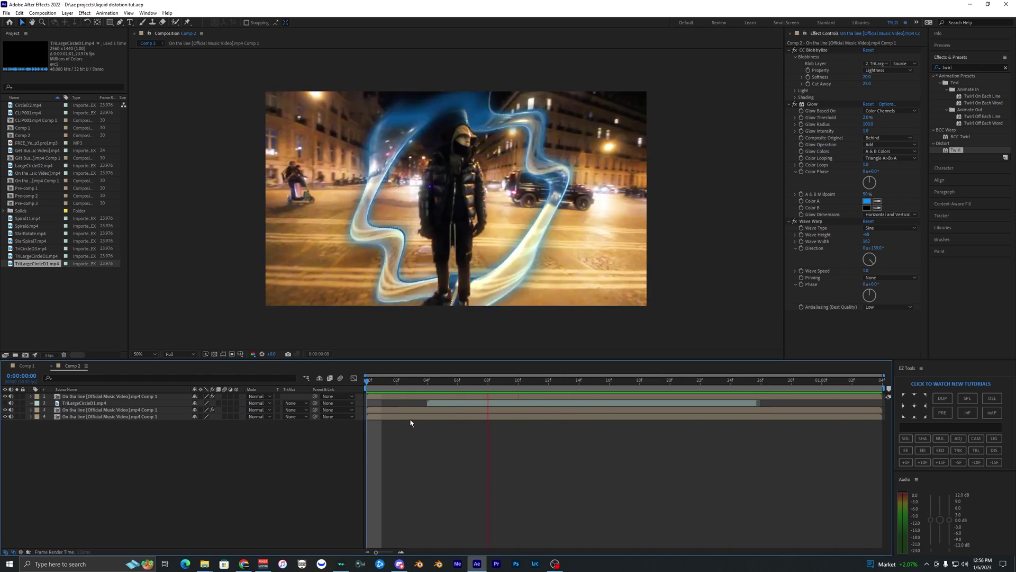